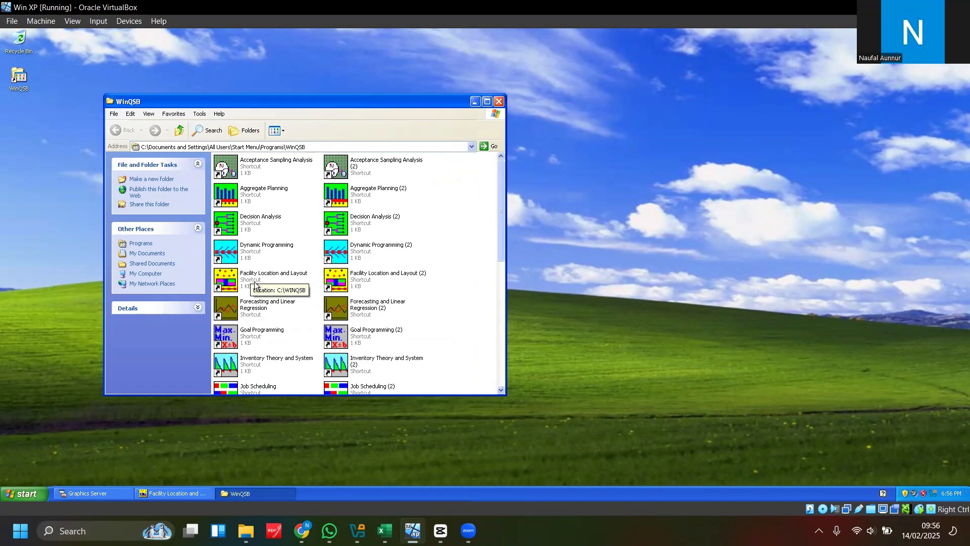
Open Facility Location and Layout and start a new functional layout problem titled "Problem type functional layout" with 9 functional departments
double_click(255, 284)
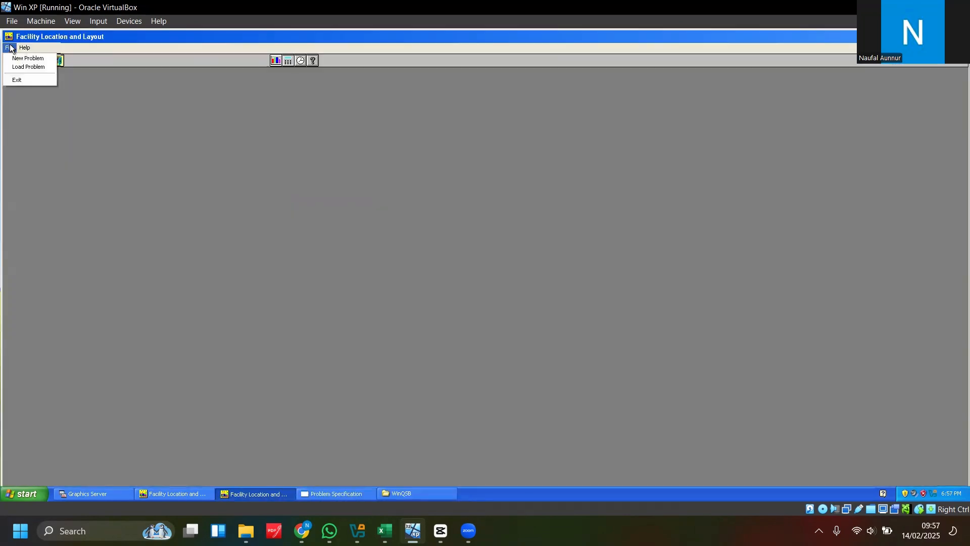
left_click(18, 60)
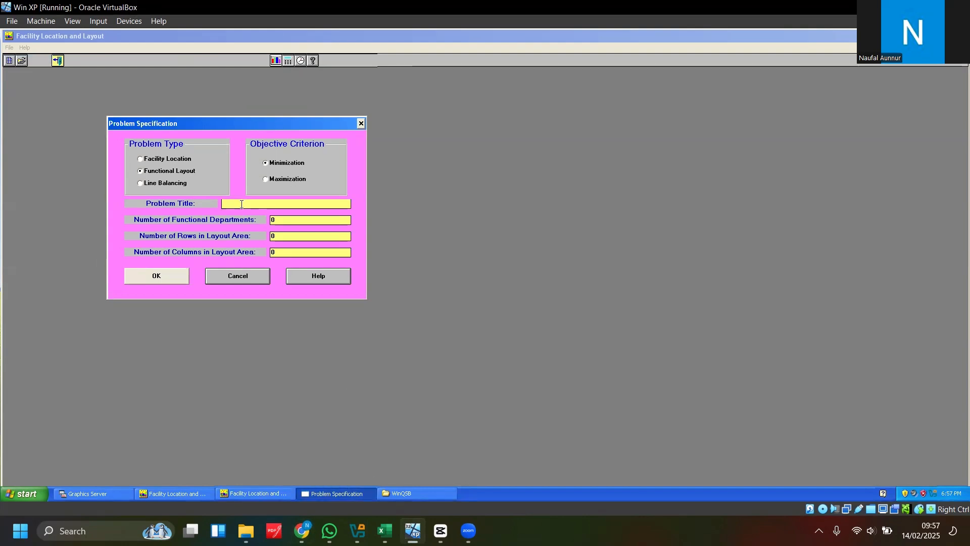
type("Problem")
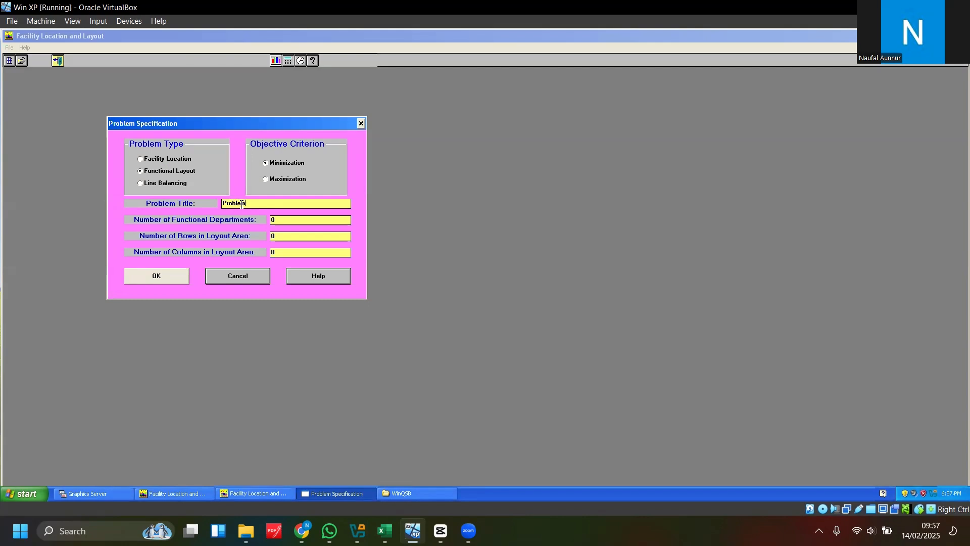
type(" type functional layout")
left_click(288, 222)
type("9")
Check the layout grid size in the Excel Layout sheet, and create the problem with 40 rows and 33 columns
left_click(302, 240)
key("BackSpace")
left_click(385, 530)
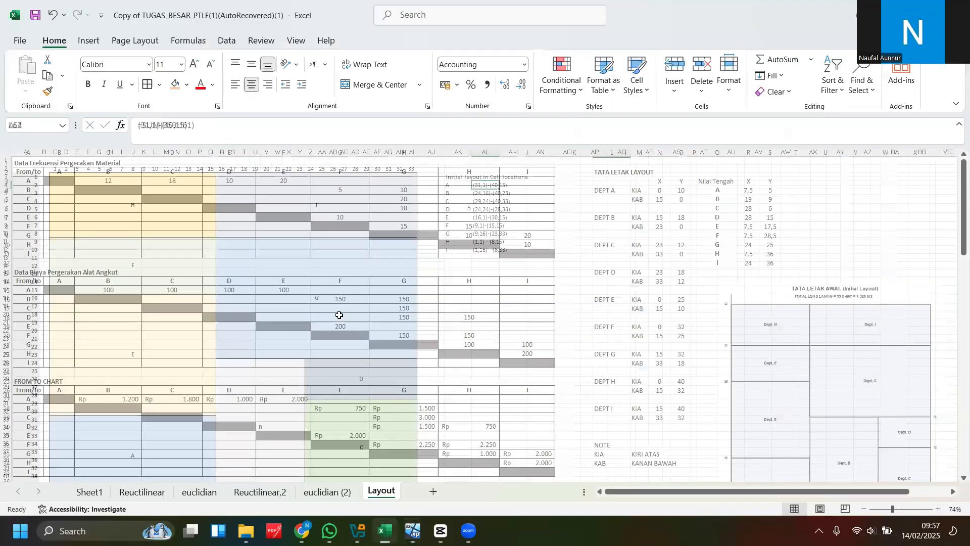
left_click(28, 395)
scroll(48, 372, "up", 2)
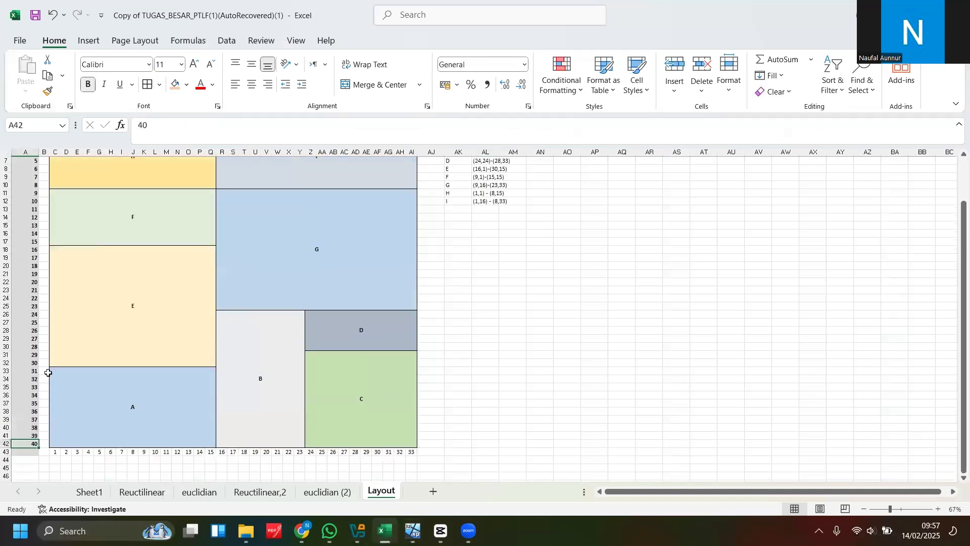
scroll(292, 253, "up", 2)
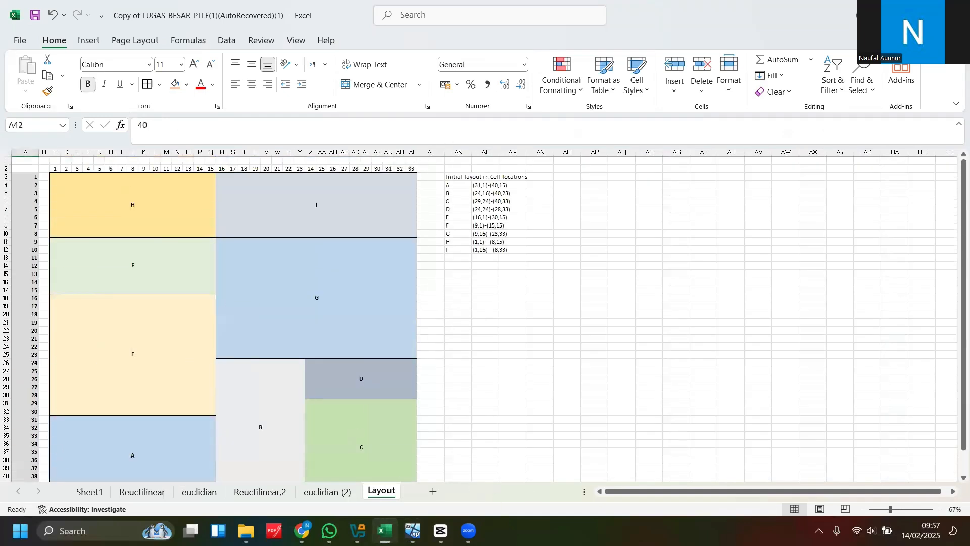
left_click(412, 530)
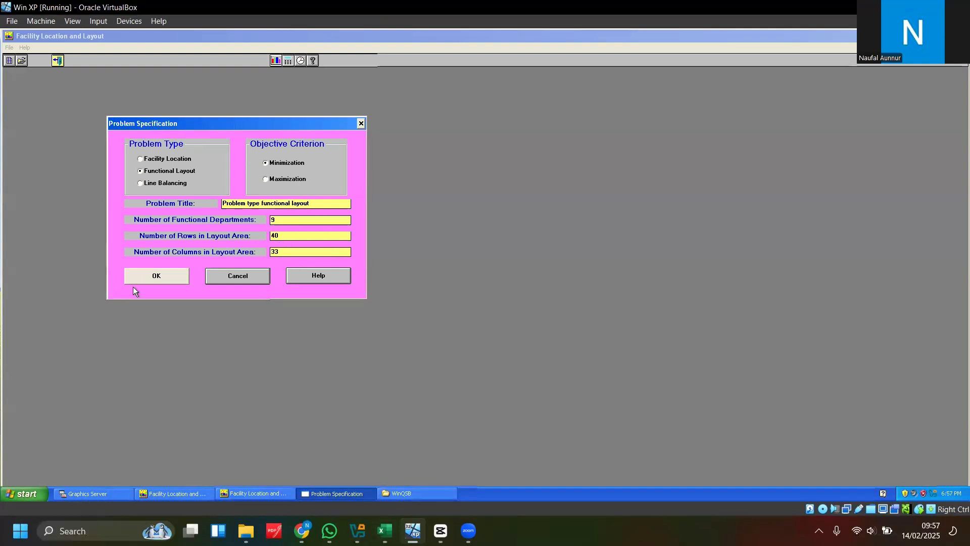
left_click(159, 277)
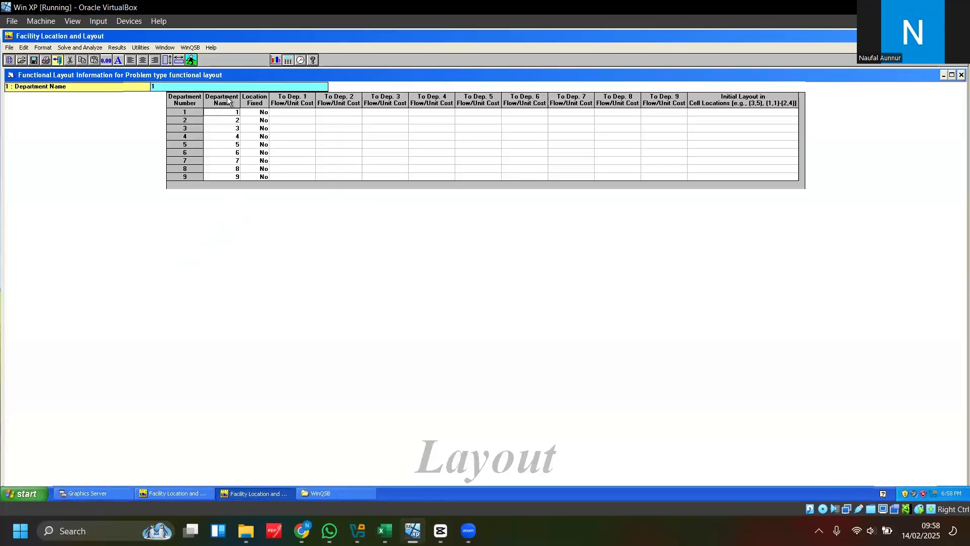
Name the first three departments A, B and C
type("A")
key("Return")
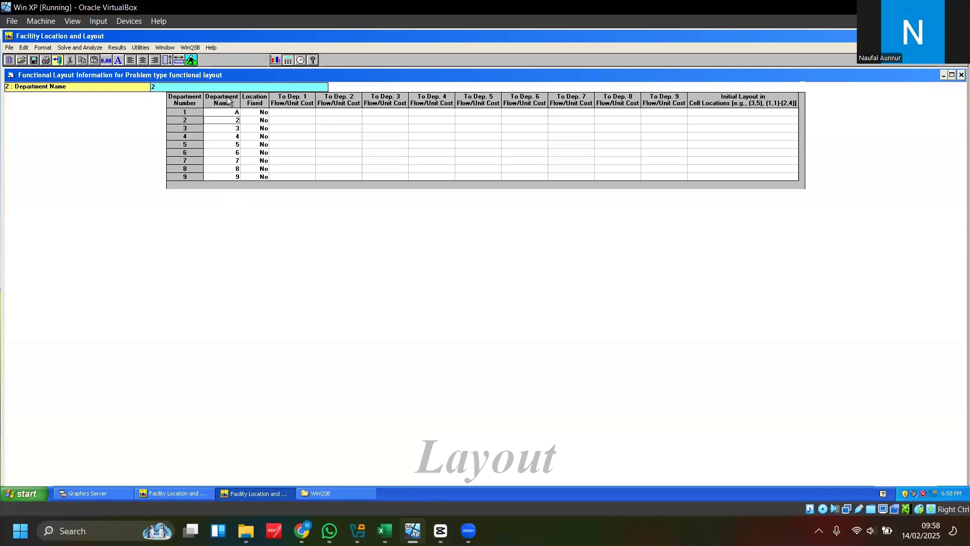
type("B")
key("Return")
type("C")
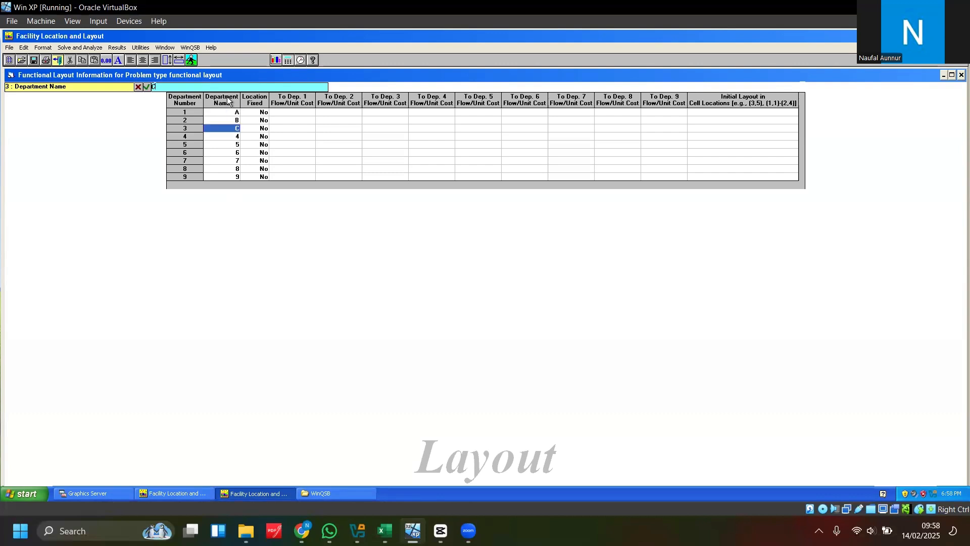
Look up the cell coordinates for the initial layout column in the department list on the Excel Layout sheet
left_click(735, 103)
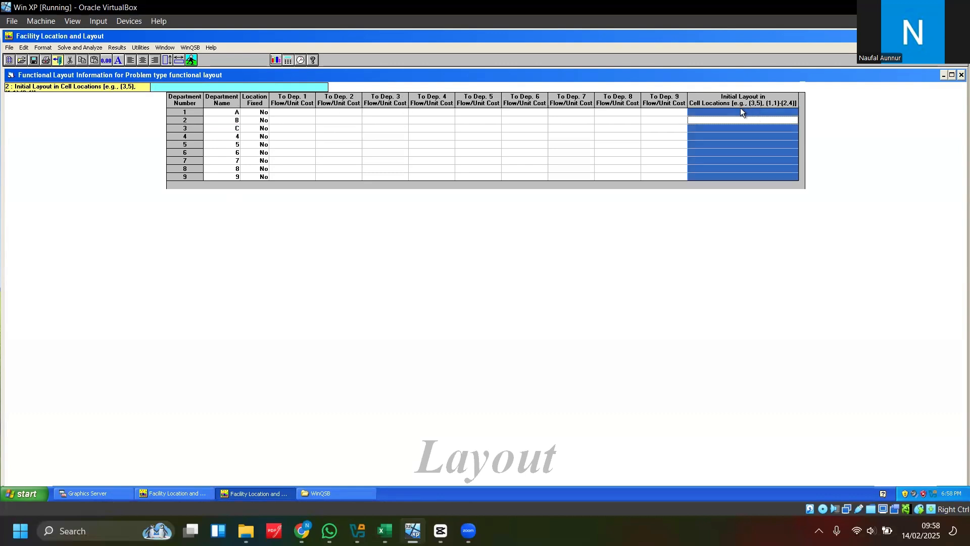
left_click(739, 111)
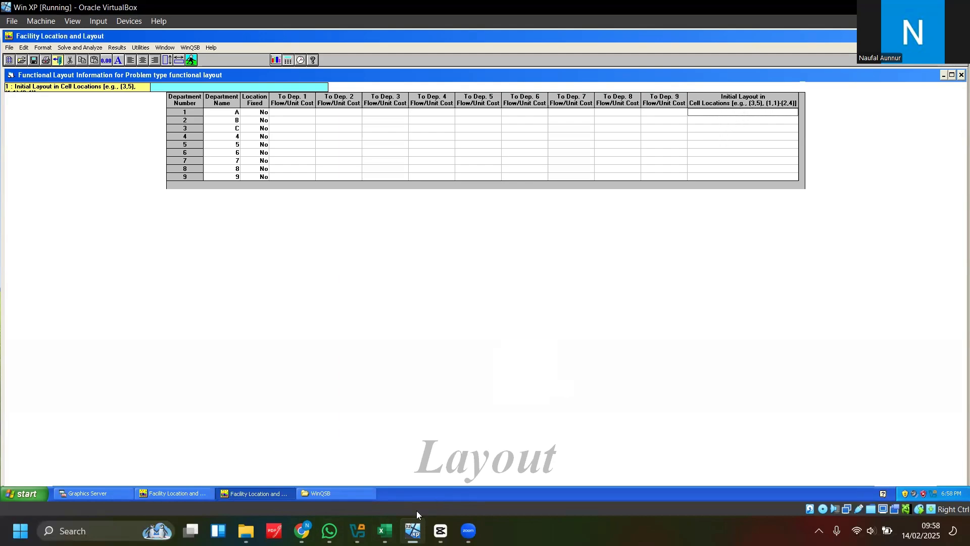
left_click(384, 531)
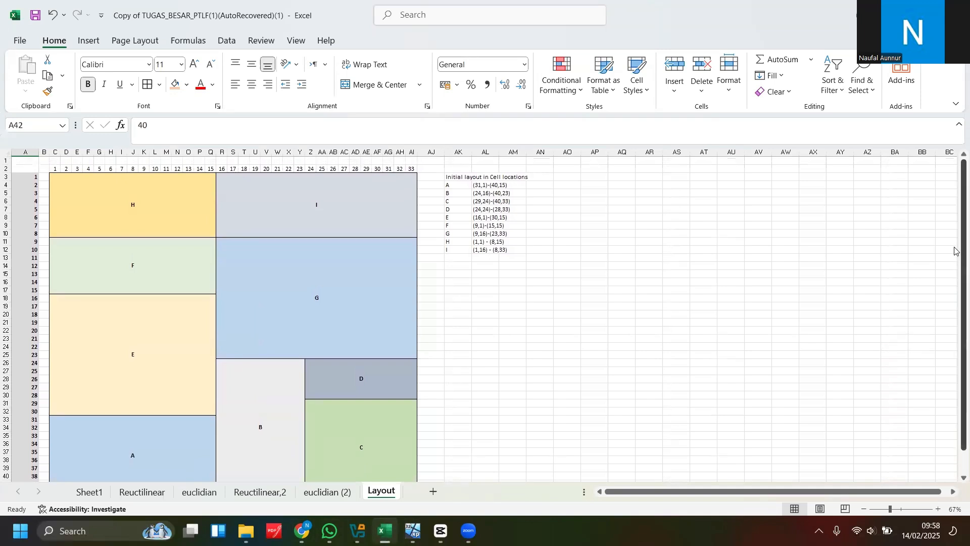
left_click_drag(956, 253, 954, 259)
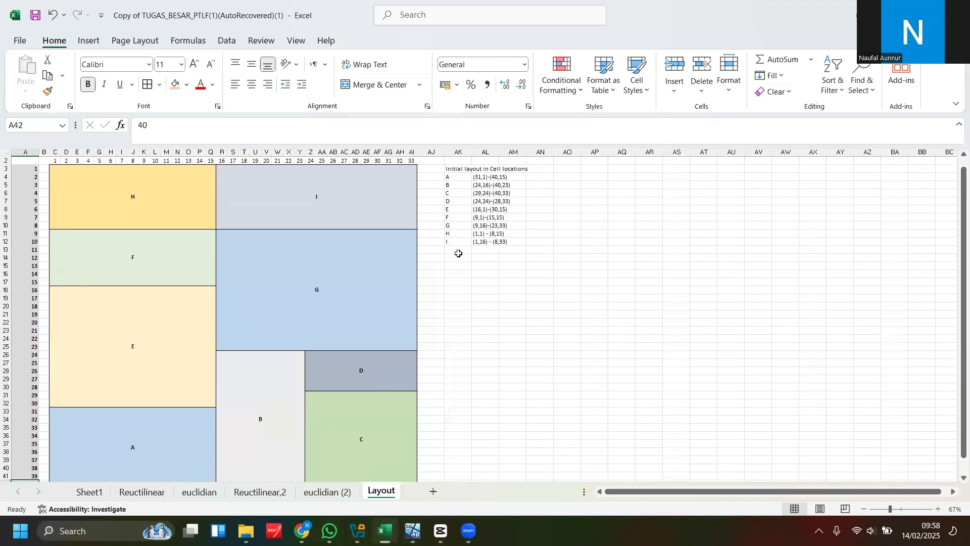
left_click(485, 235)
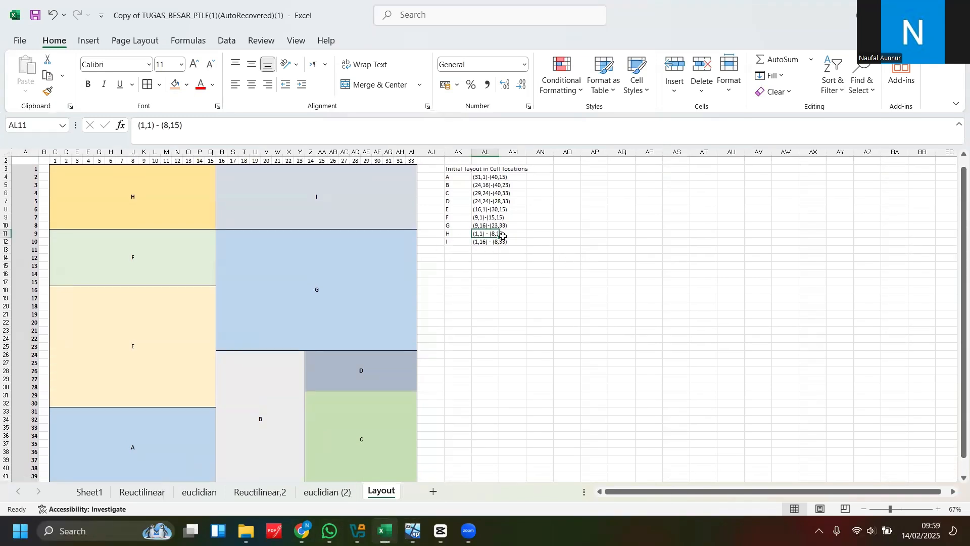
left_click(481, 176)
scroll(506, 255, "up", 1)
left_click(482, 217)
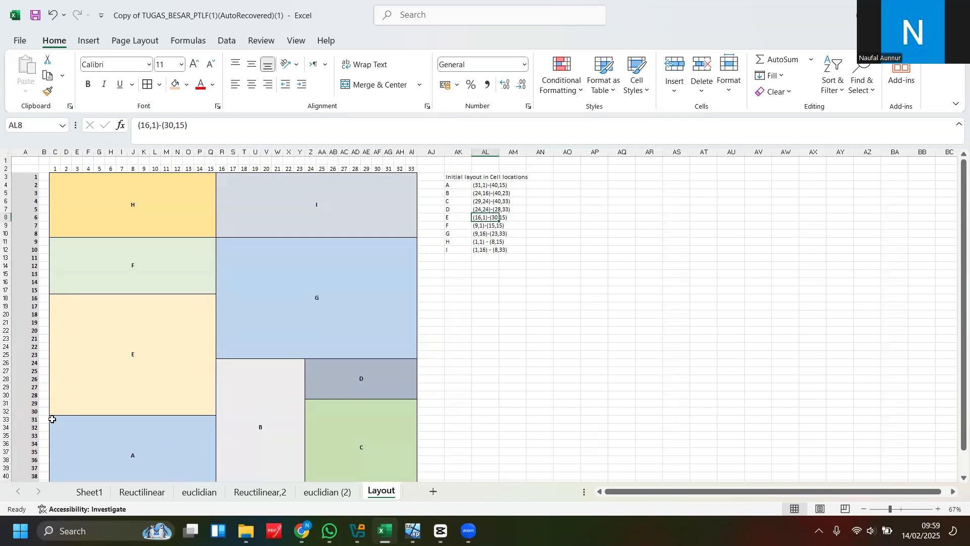
Compare department A's block in the layout grid with its listed coordinates, select the locations of departments A to I, and return to WinQSB
left_click(60, 417)
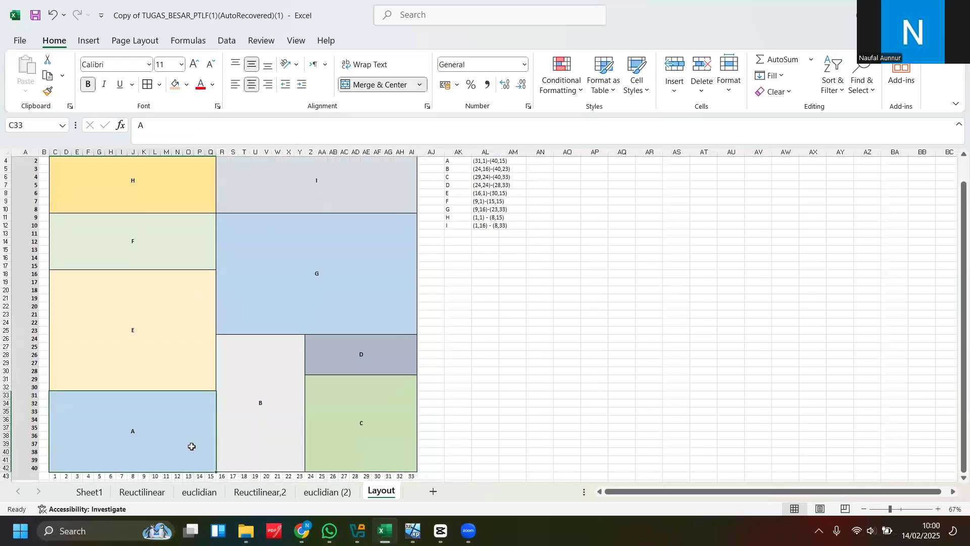
scroll(202, 434, "up", 1)
scroll(212, 280, "down", 1)
scroll(372, 216, "up", 3)
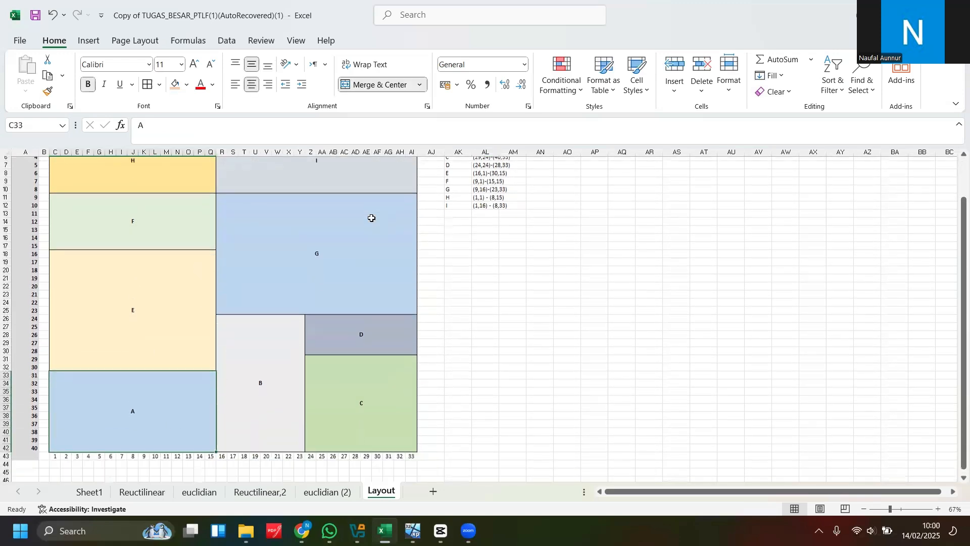
left_click(480, 184)
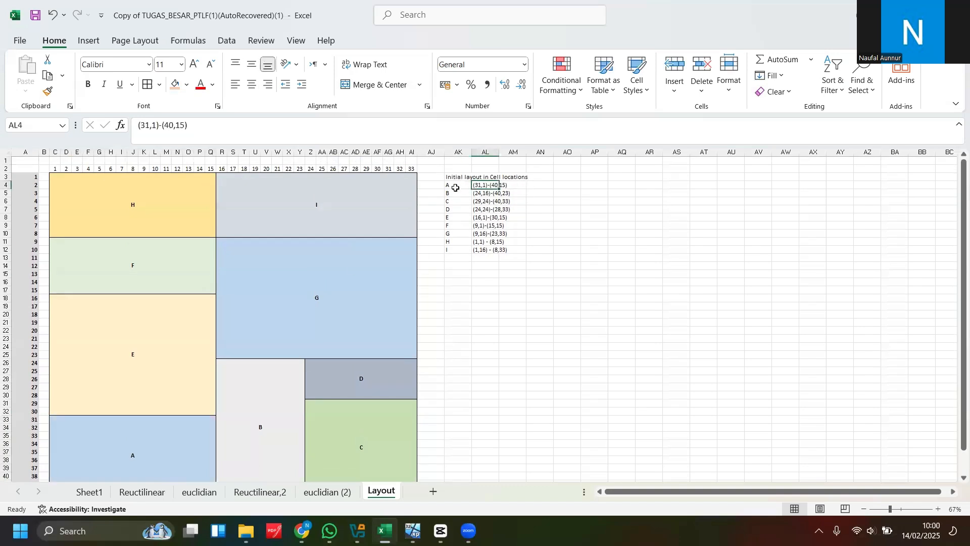
left_click(485, 273)
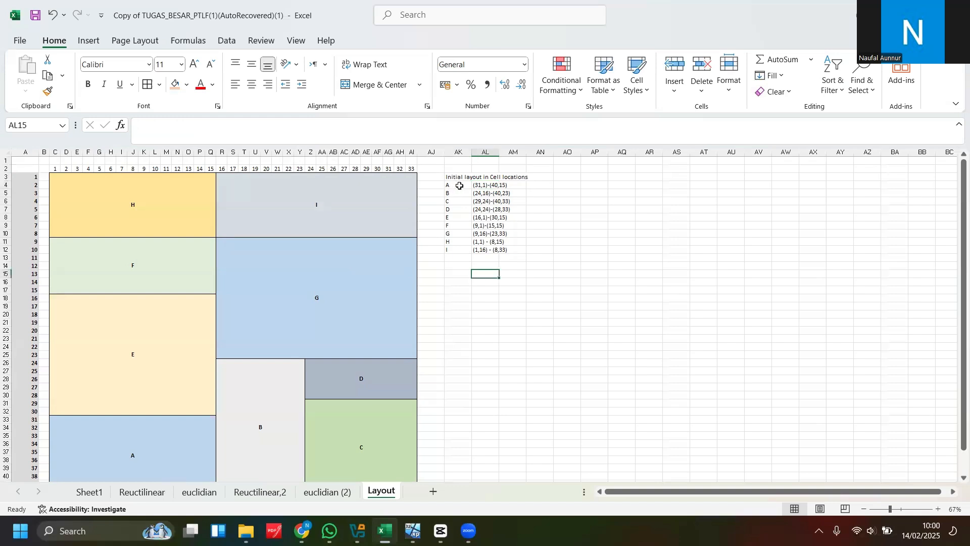
left_click_drag(459, 186, 511, 248)
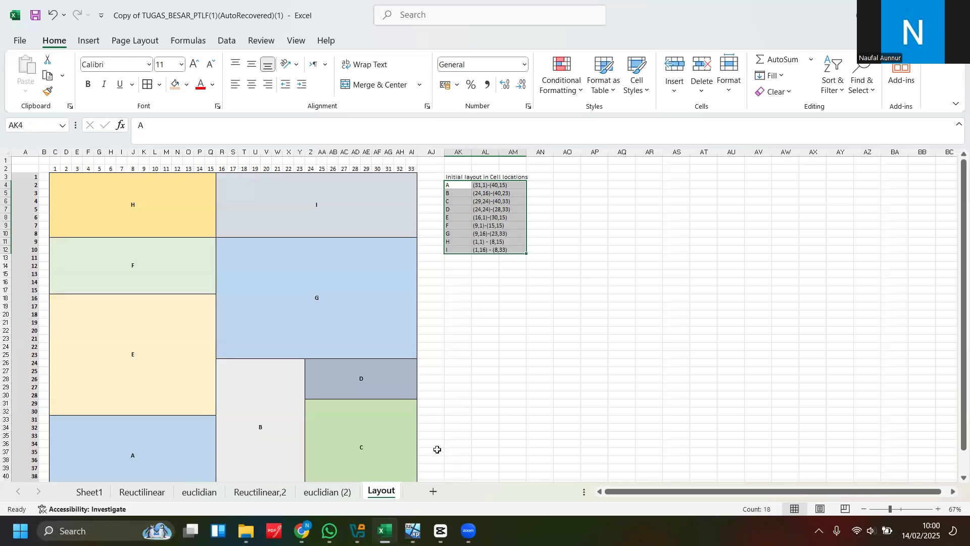
left_click(413, 530)
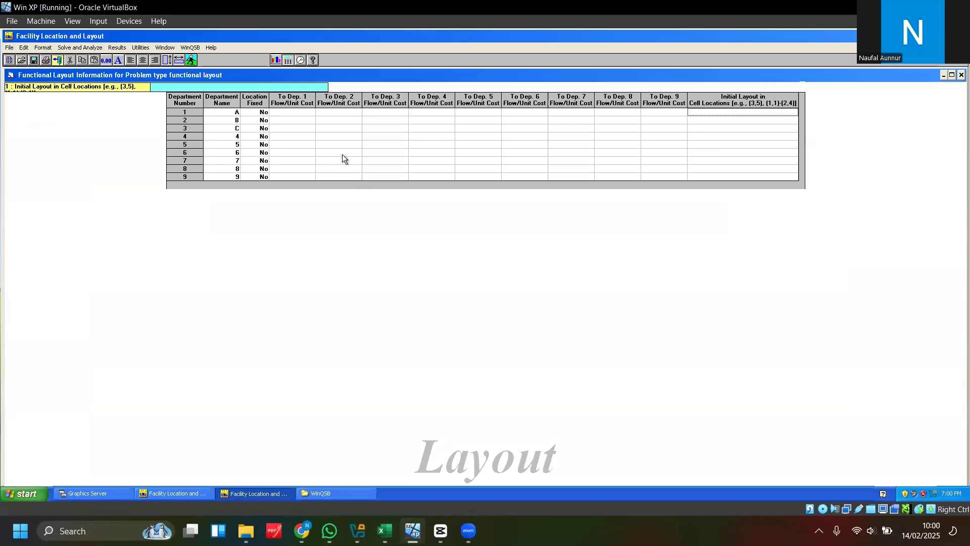
For the flow/unit cost columns, inspect the A-to-B material movement frequency and transport cost on Excel's Reuctilinear sheet
left_click(295, 112)
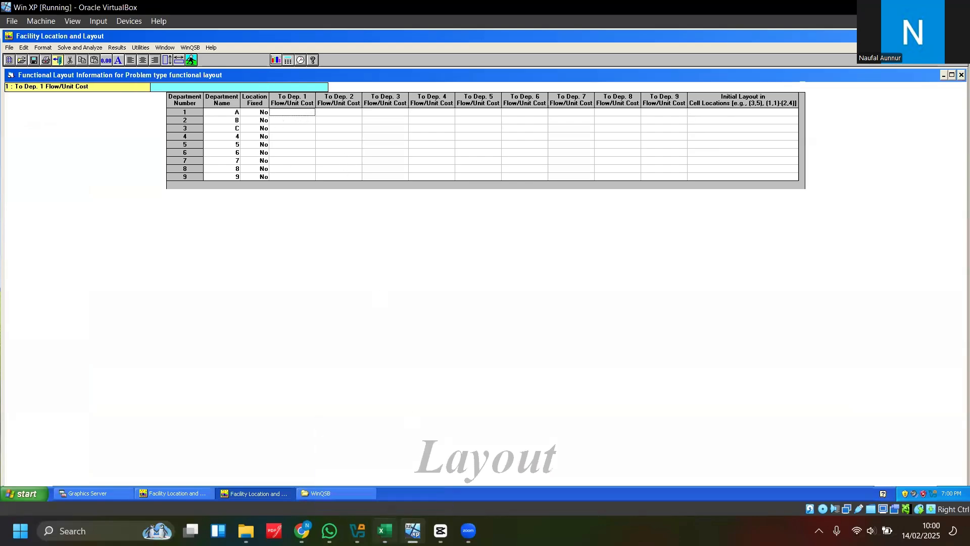
left_click(385, 530)
left_click(142, 491)
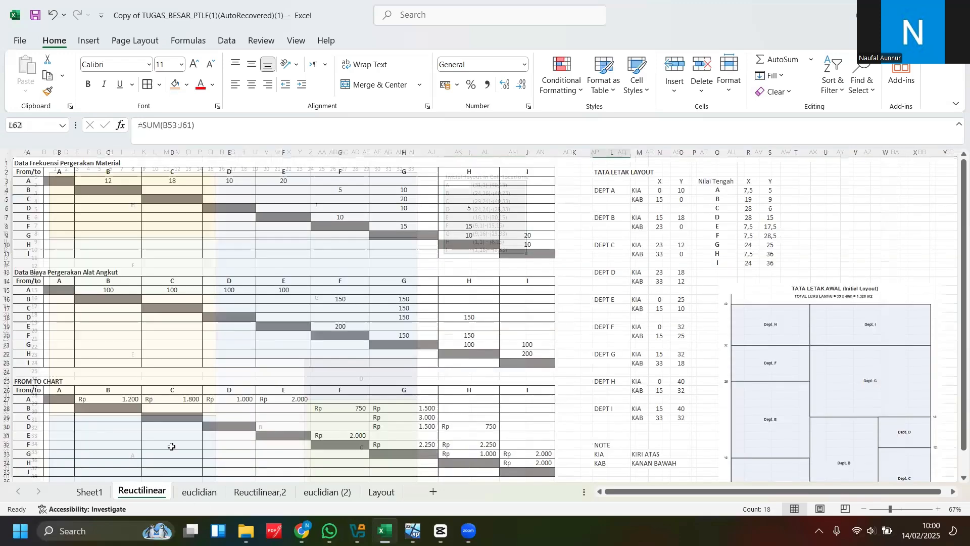
left_click(124, 182)
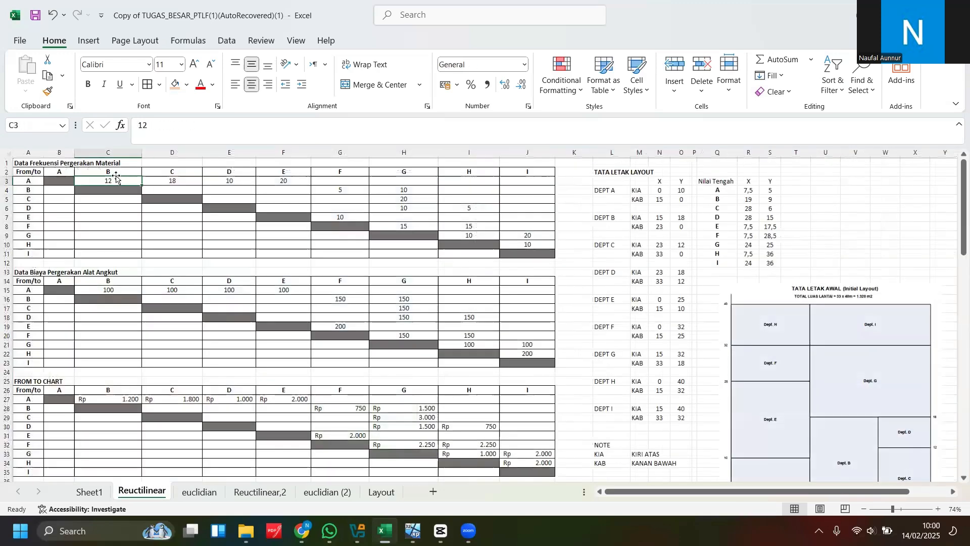
left_click(112, 289)
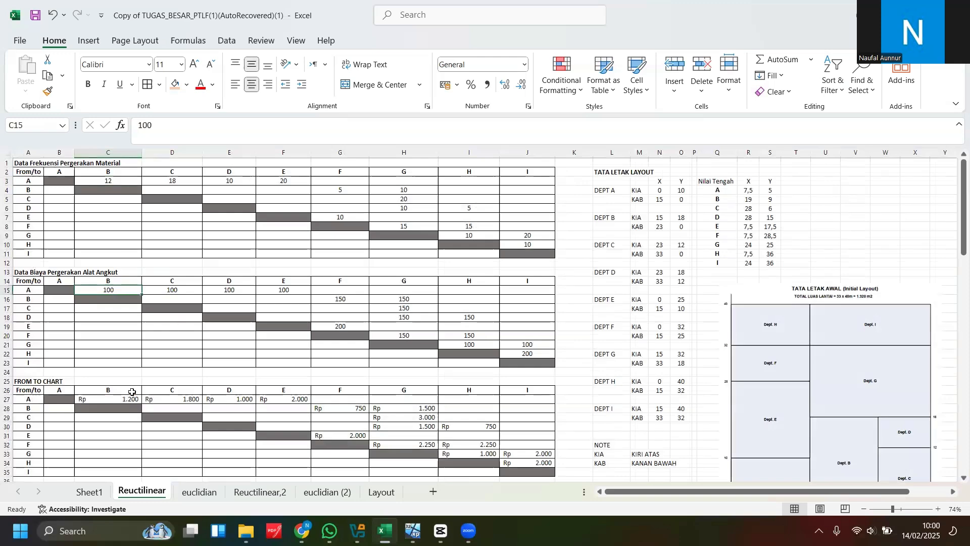
Examine the From To Chart and its A-to-B value on the Reuctilinear sheet, and return to the WinQSB problem table
scroll(129, 398, "down", 1)
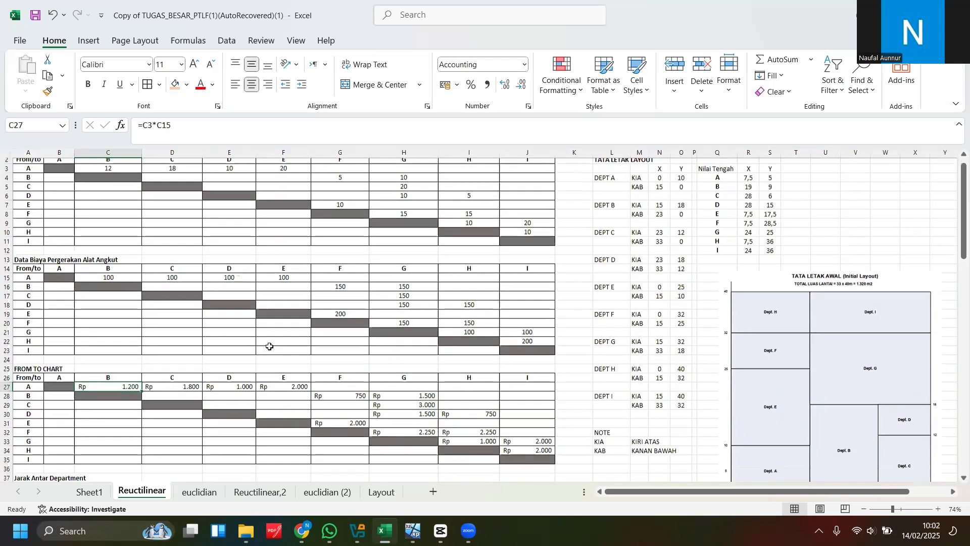
scroll(236, 352, "down", 1)
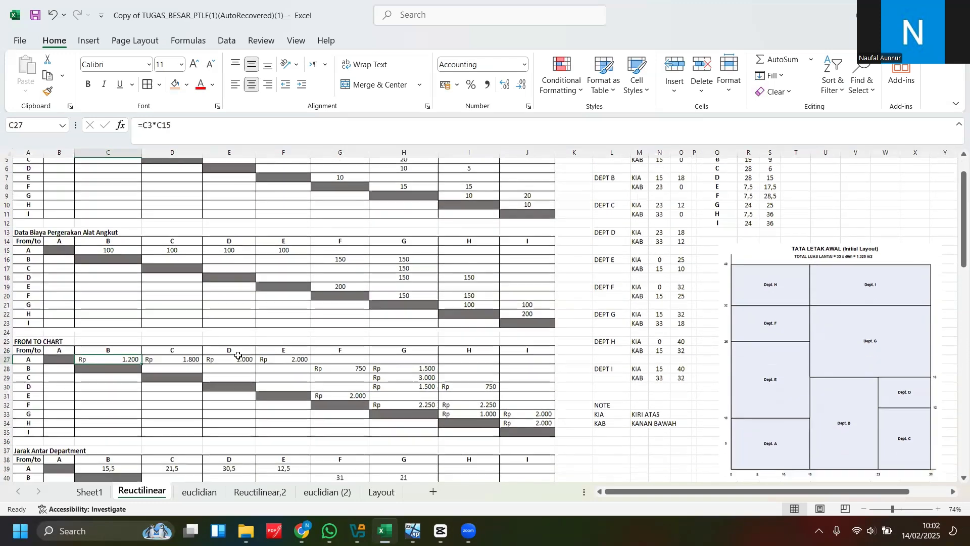
scroll(232, 359, "down", 2)
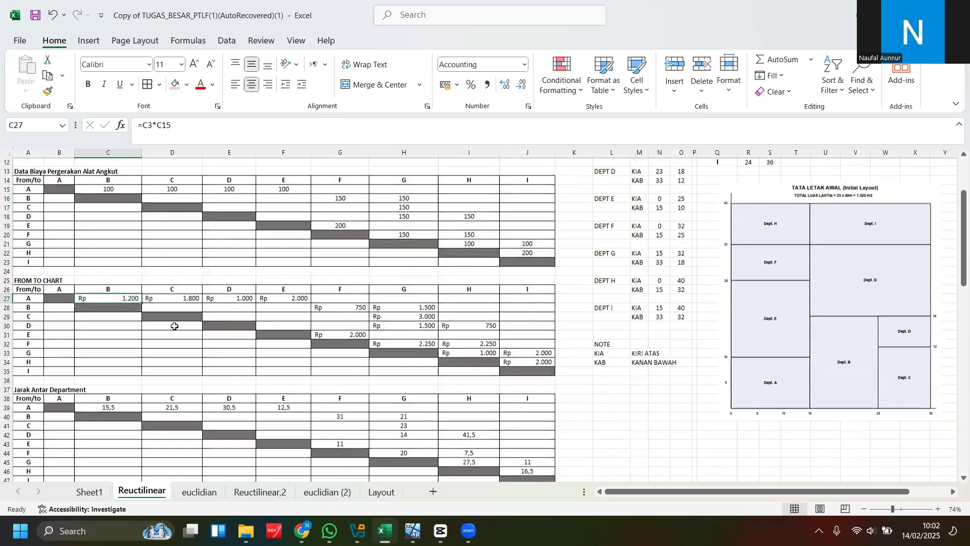
scroll(177, 323, "up", 2)
key("alt+Tab")
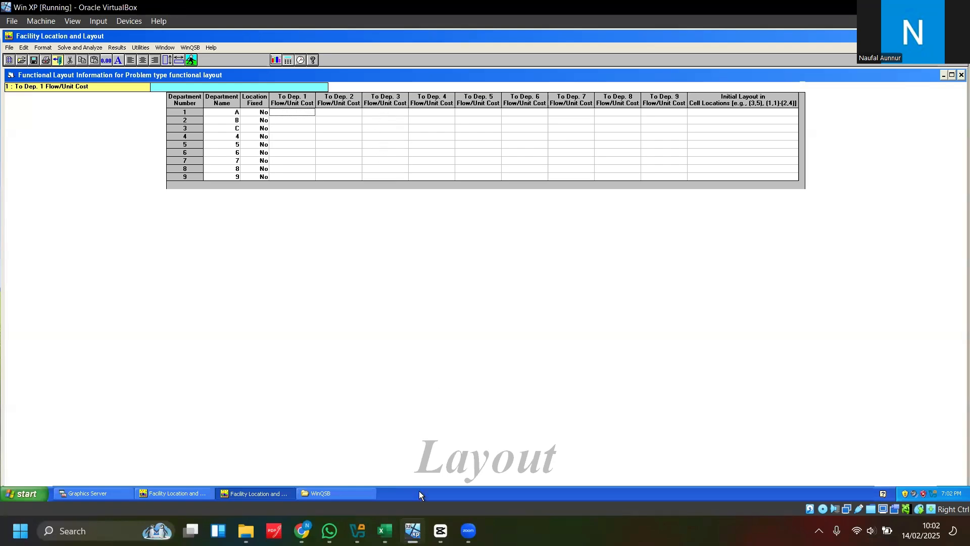
left_click(414, 528)
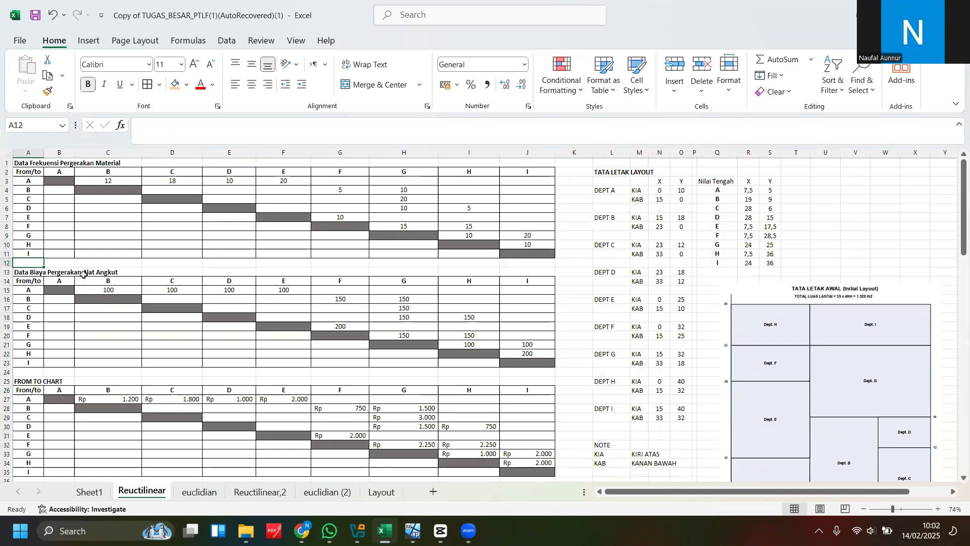
left_click(124, 399)
key("alt+Tab")
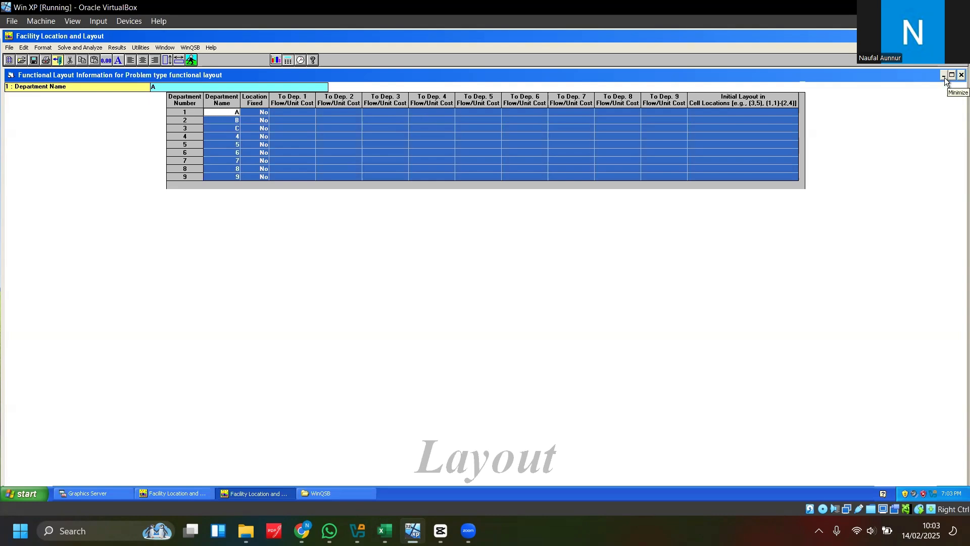
Close the incomplete problem and load the saved problem LATIHAN3.FLL
left_click(962, 75)
left_click(9, 48)
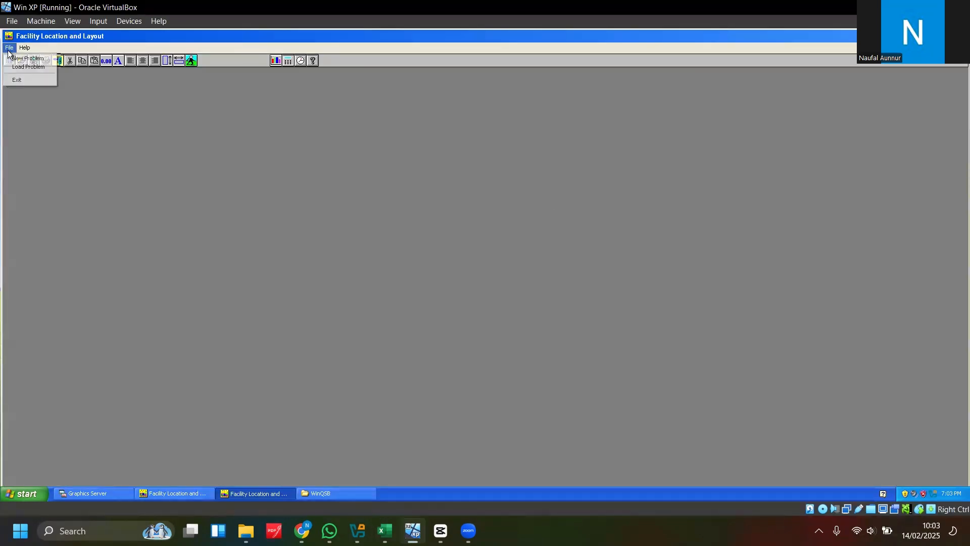
left_click(12, 67)
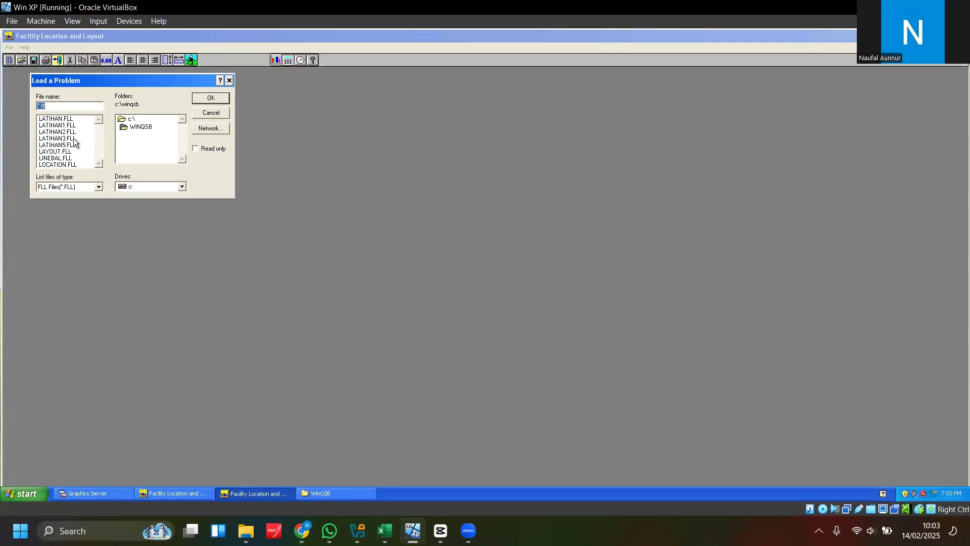
left_click(62, 140)
double_click(63, 139)
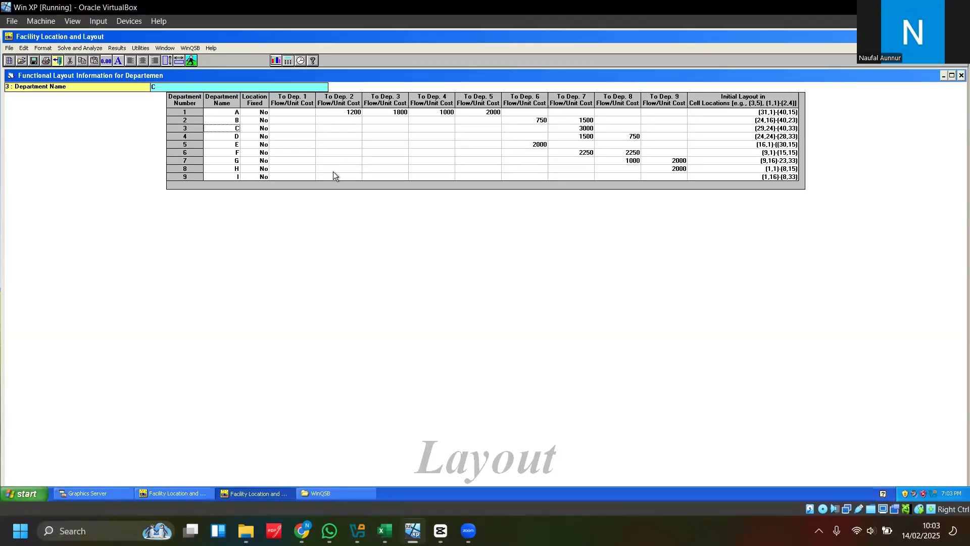
Solve the layout problem by exchanging 2 departments with rectilinear distance, showing the exchange iterations
left_click(352, 111)
left_click(704, 105)
left_click(652, 138)
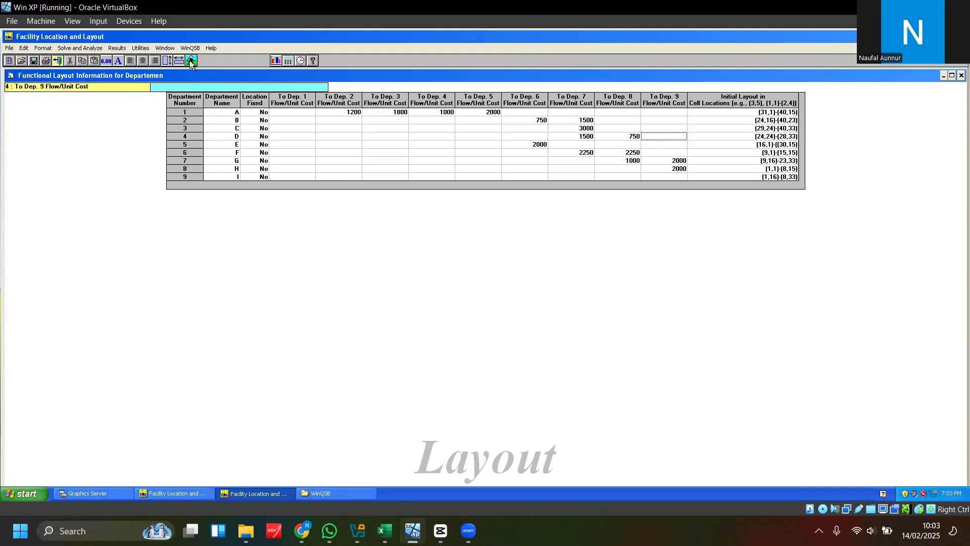
left_click(95, 48)
left_click(98, 60)
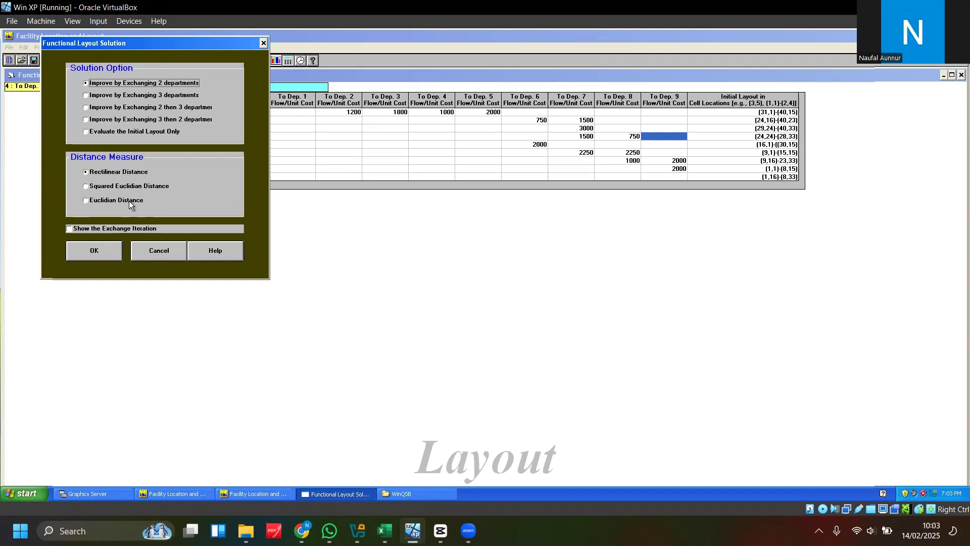
left_click_drag(208, 44, 192, 150)
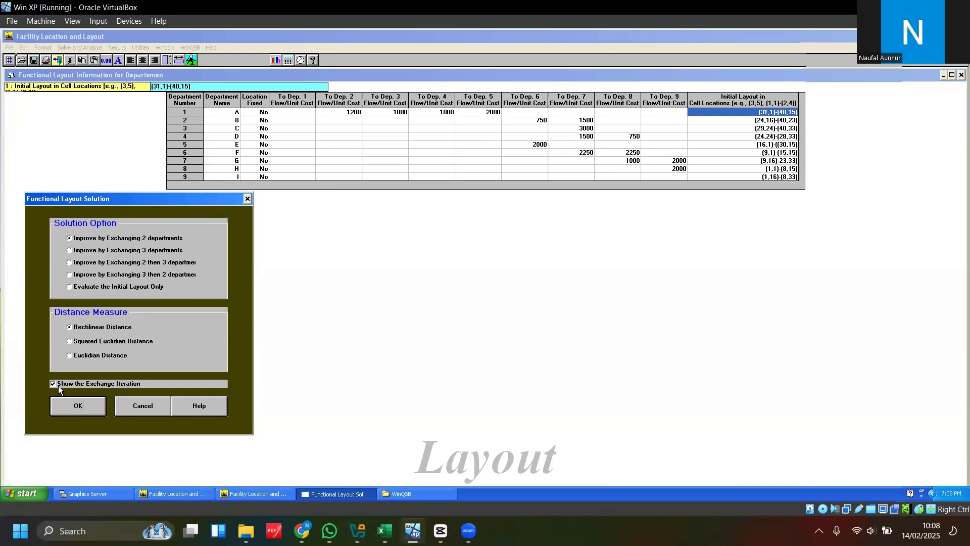
left_click(78, 406)
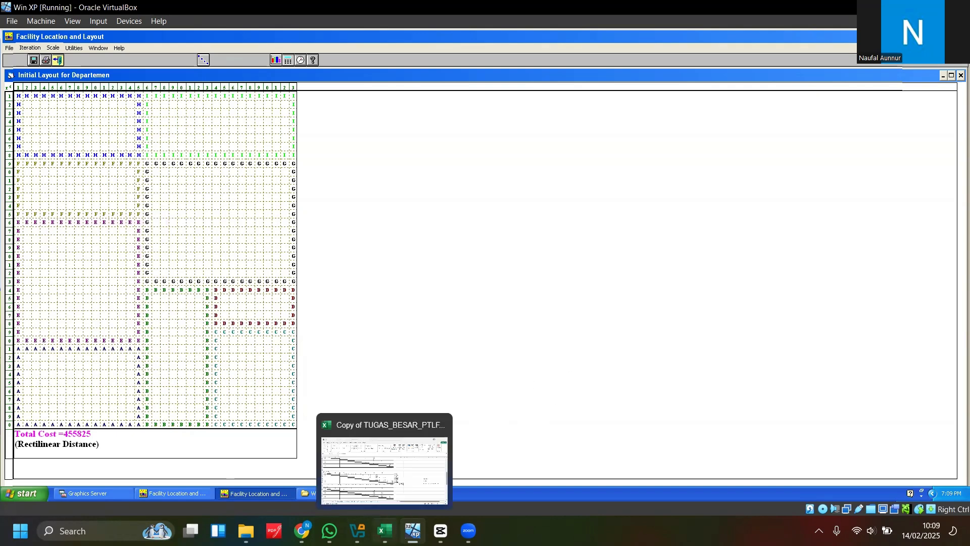
Switch to Excel's Reuctilinear sheet and inspect the A-to-B cost in the From To Chart below the distance table
left_click(384, 531)
scroll(569, 436, "up", 10)
key("alt+Tab")
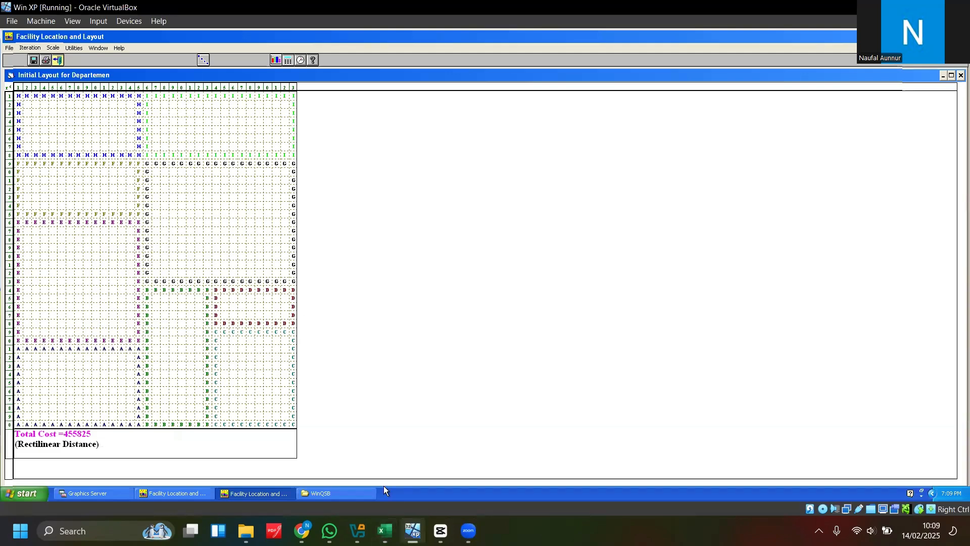
left_click(420, 528)
left_click(414, 529)
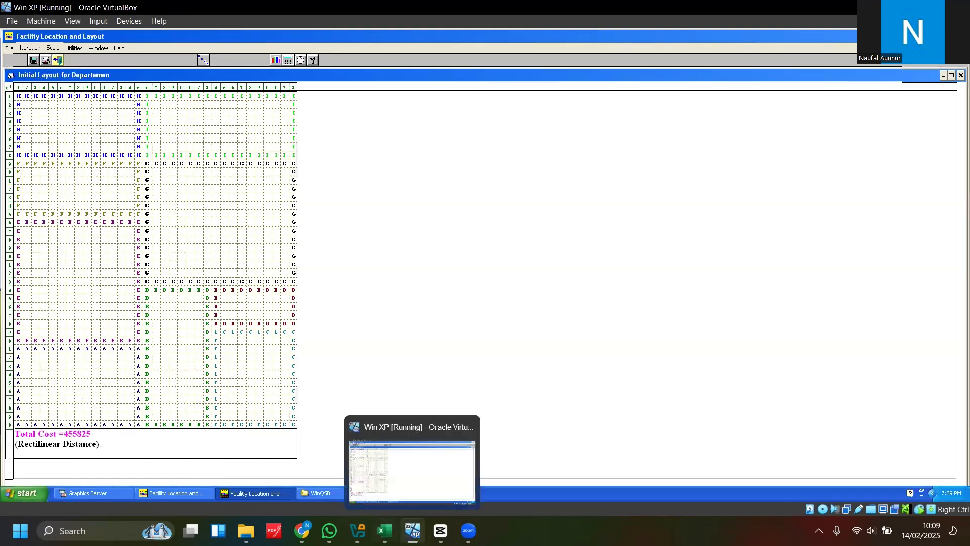
left_click(413, 530)
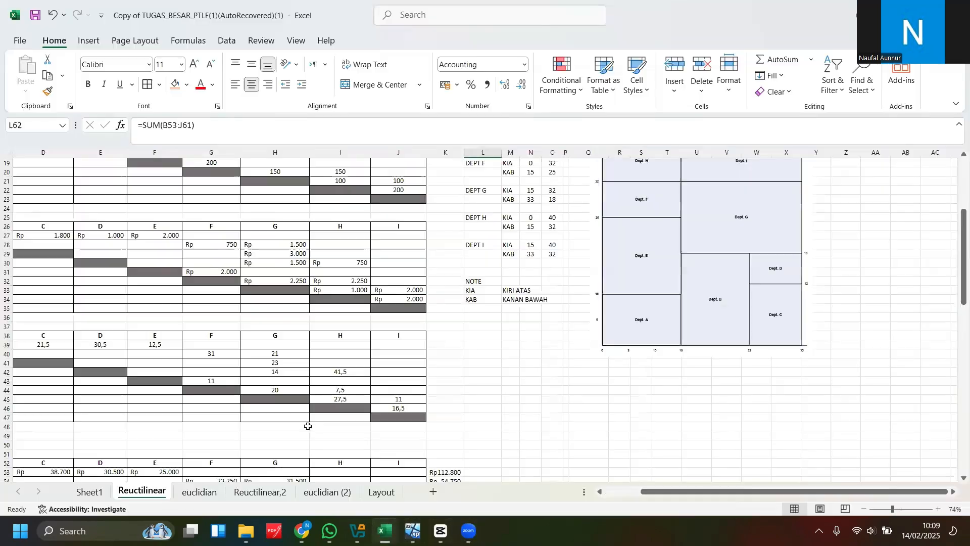
scroll(307, 427, "down", 6)
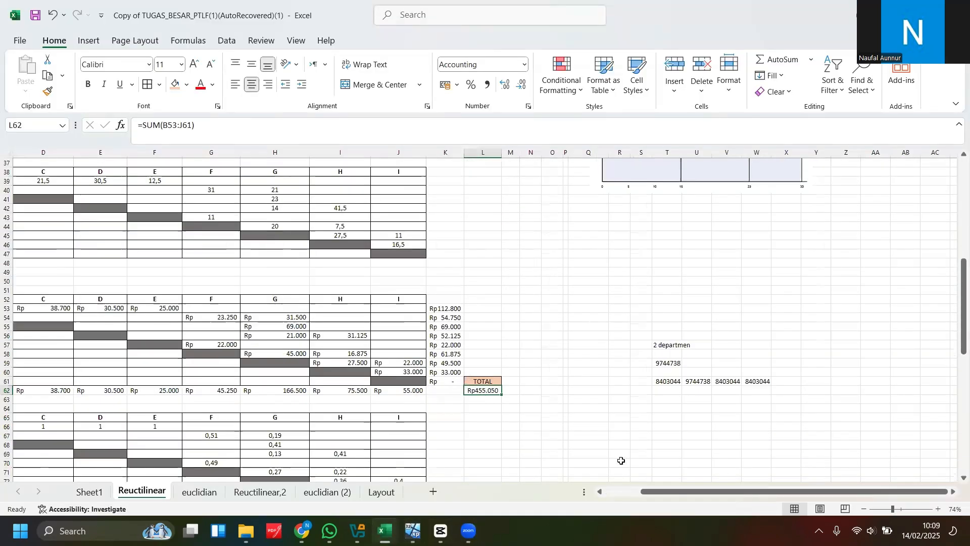
left_click_drag(660, 490, 565, 487)
left_click(122, 310)
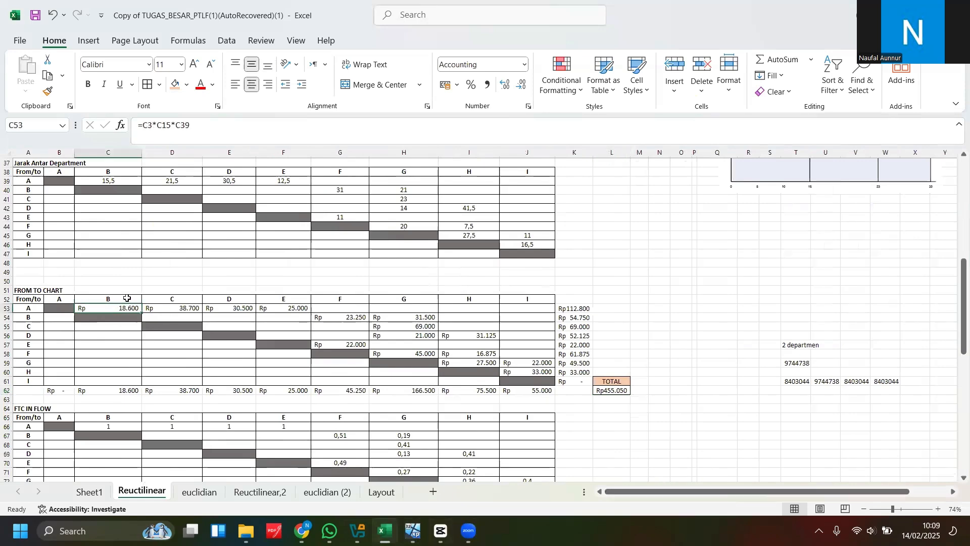
Trace the A-to-B cost formula =C3*C15*C39 to its source cells in the frequency, transport cost and distance tables
scroll(126, 313, "up", 6)
left_click(211, 130)
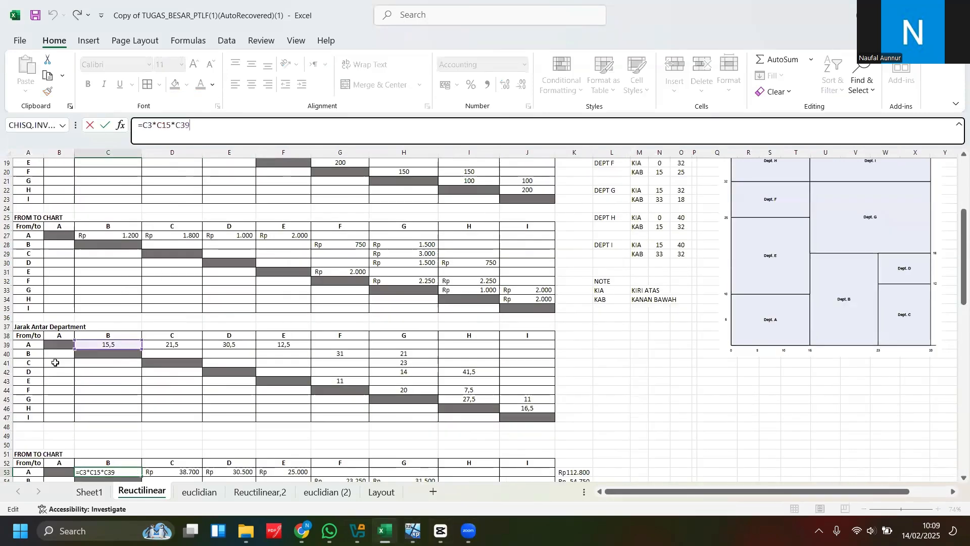
scroll(108, 356, "up", 4)
scroll(109, 356, "up", 2)
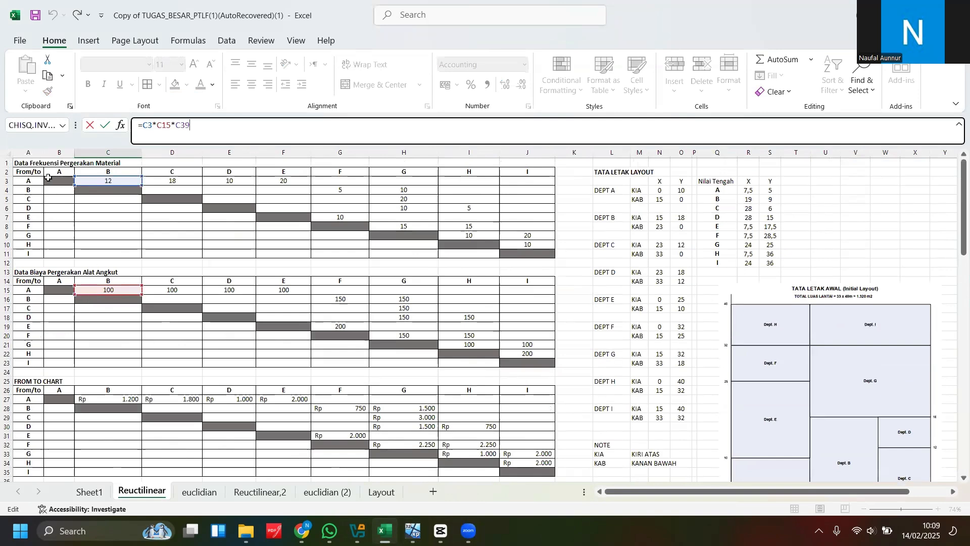
scroll(190, 297, "down", 10)
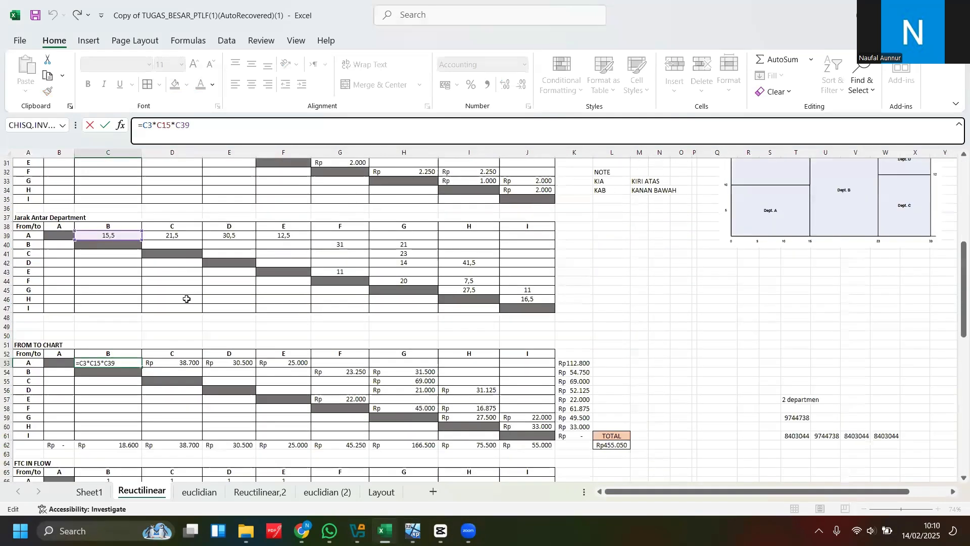
scroll(190, 297, "down", 3)
key("Return")
Compare the From To Chart's TOTAL in Excel with the initial layout's total cost in WinQSB, ending in WinQSB
left_click(622, 362)
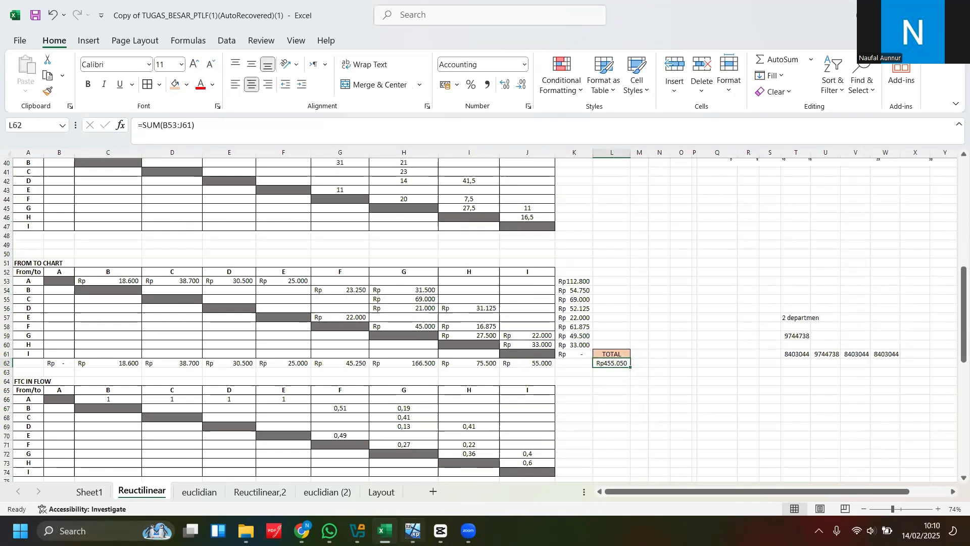
left_click(413, 530)
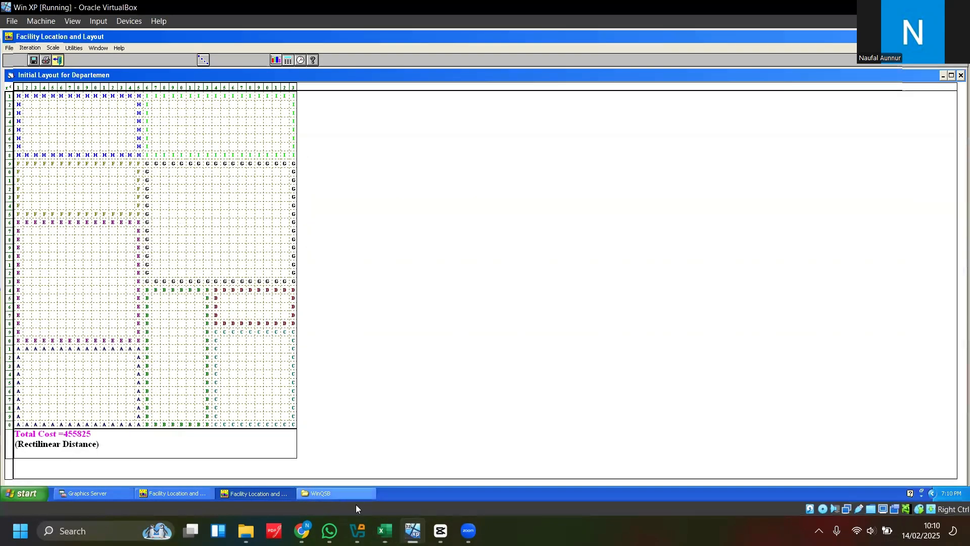
key("alt+Tab")
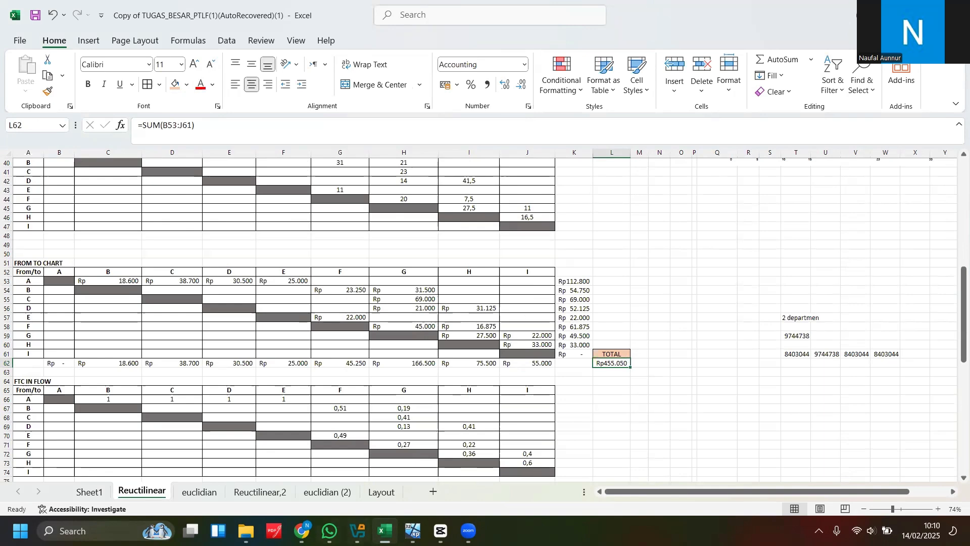
left_click(413, 530)
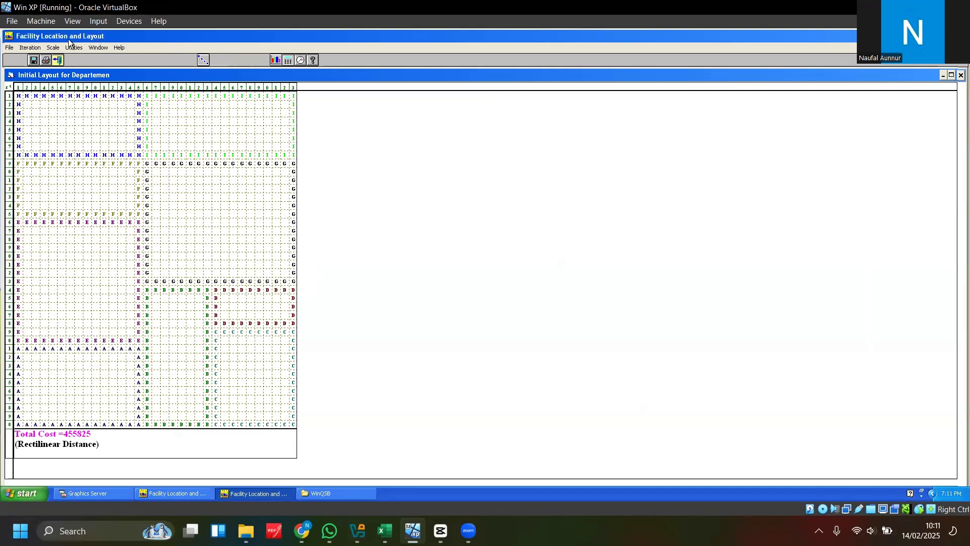
Run the department exchange iterations one at a time until the improvement procedure finishes
left_click(31, 50)
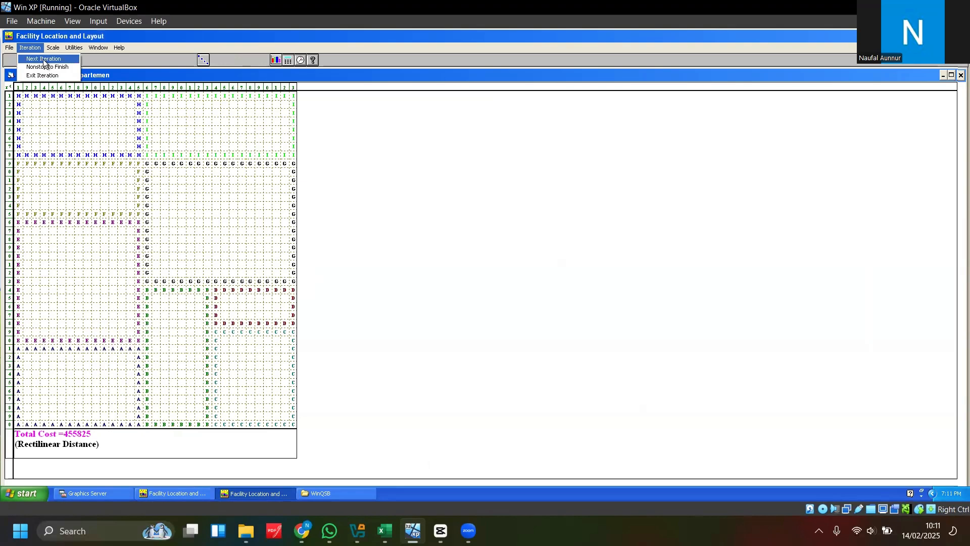
left_click(43, 59)
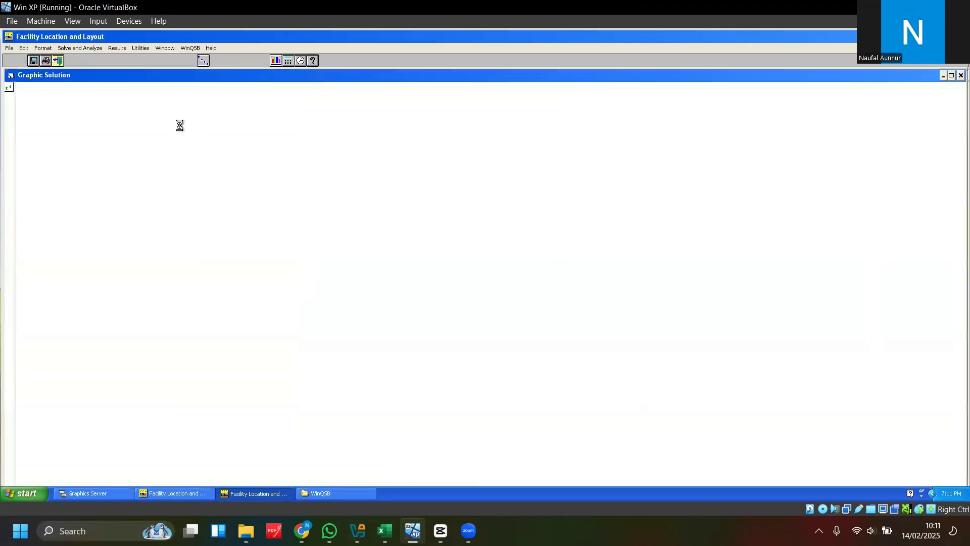
left_click(36, 48)
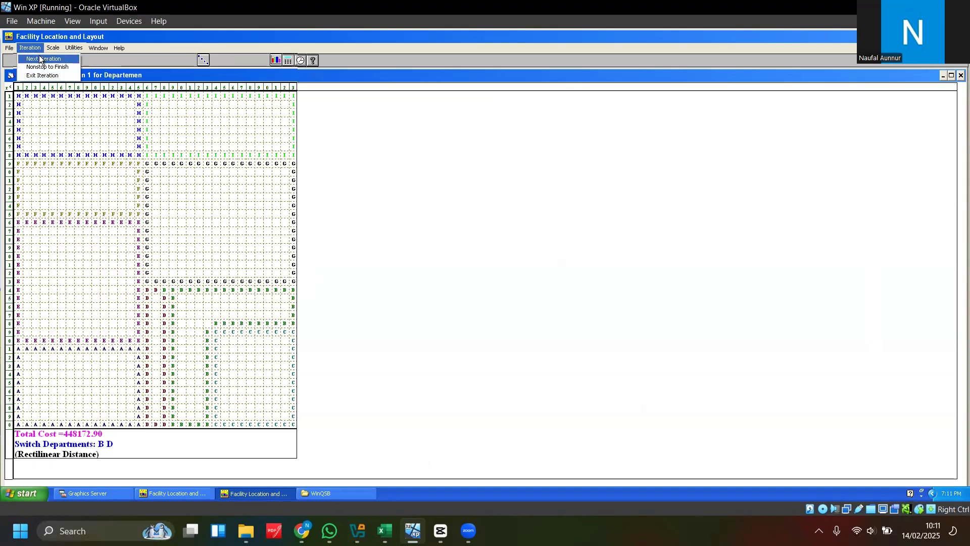
left_click(38, 56)
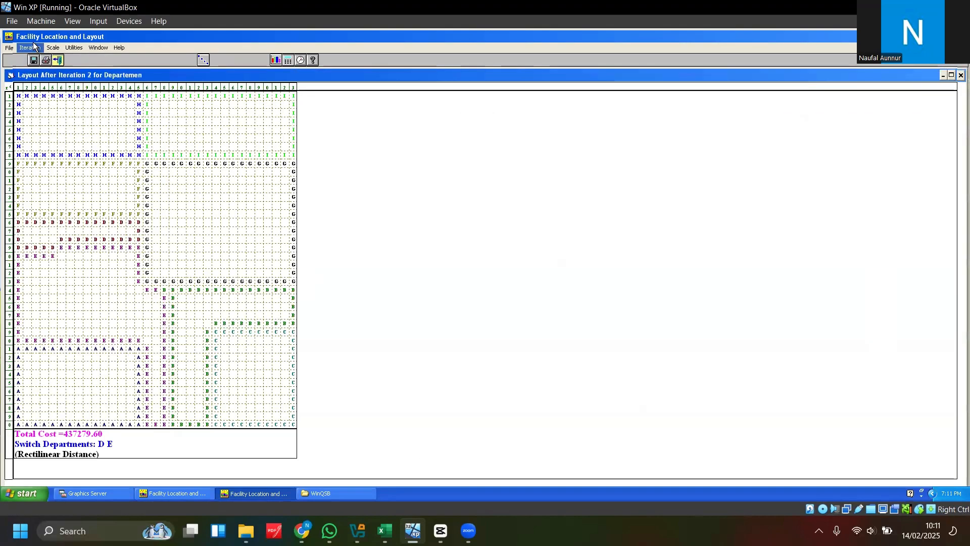
left_click(31, 48)
left_click(33, 57)
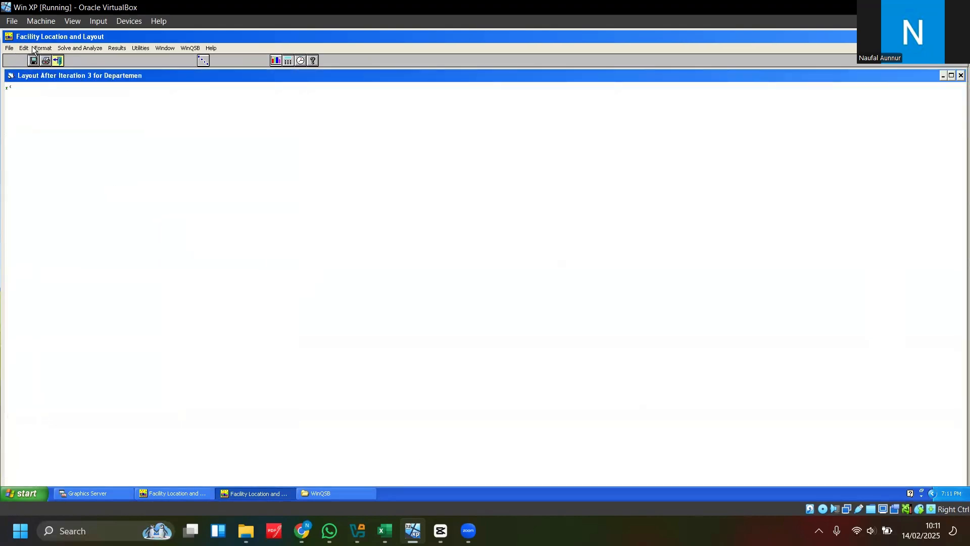
left_click(30, 47)
left_click(36, 57)
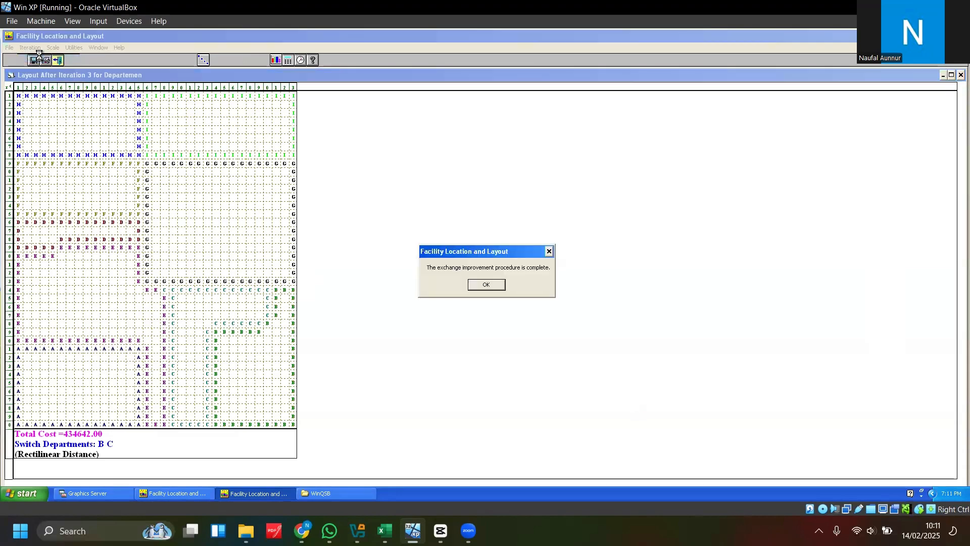
left_click(487, 286)
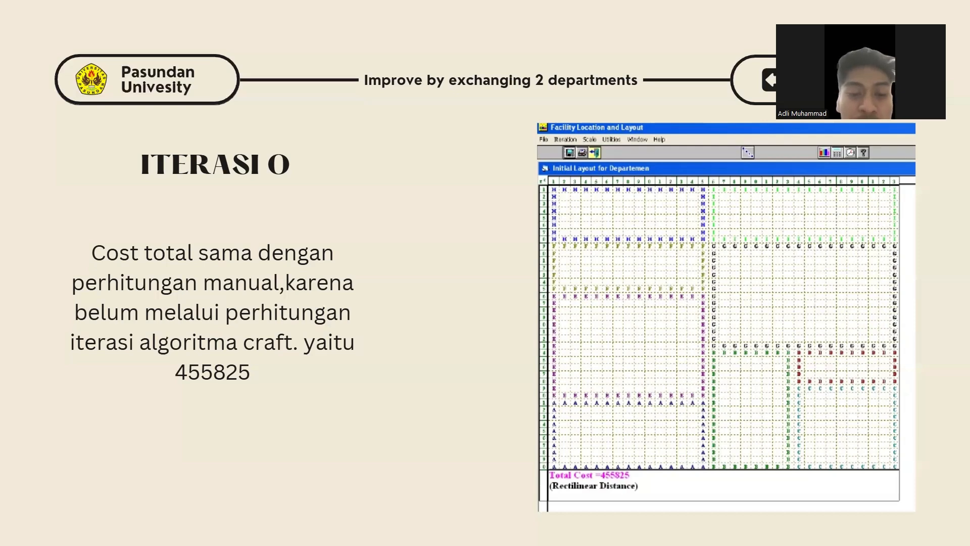
left_click(882, 303)
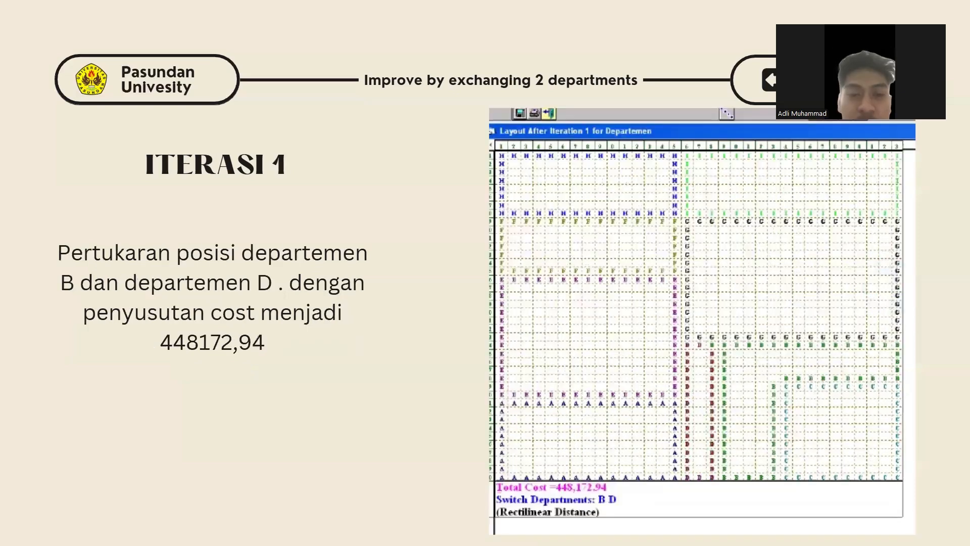